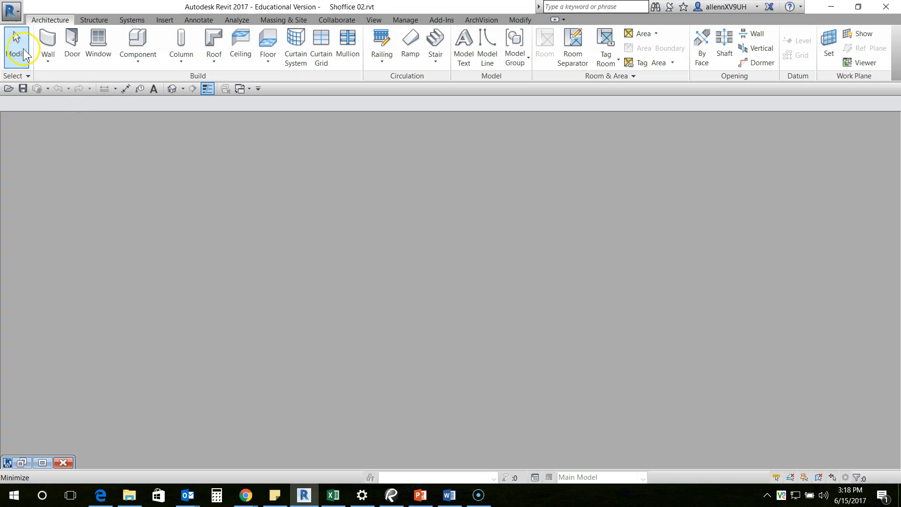
# Create a new family from the Generic Model floor based.rft template.
pyautogui.click(13, 11)
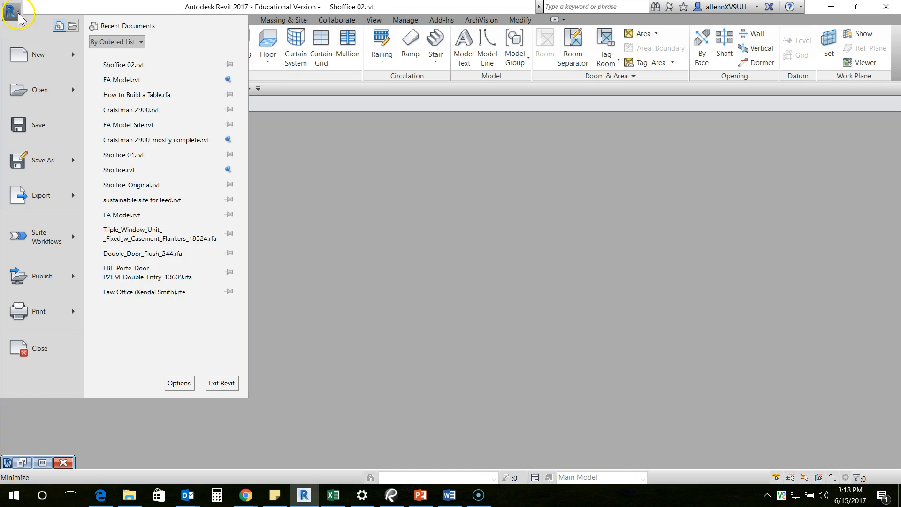
pyautogui.click(74, 57)
pyautogui.click(152, 63)
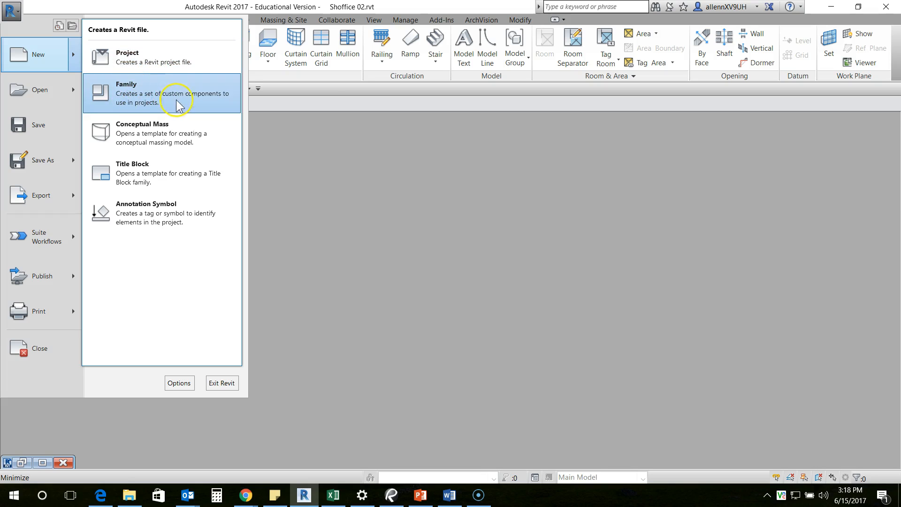
pyautogui.click(160, 94)
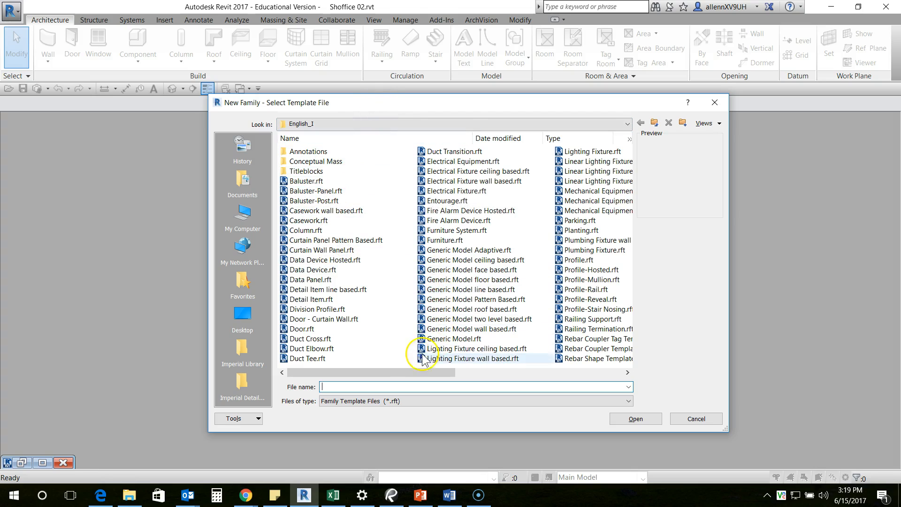
pyautogui.moveTo(403, 374)
pyautogui.mouseDown()
pyautogui.moveTo(420, 375)
pyautogui.moveTo(403, 375)
pyautogui.mouseUp()
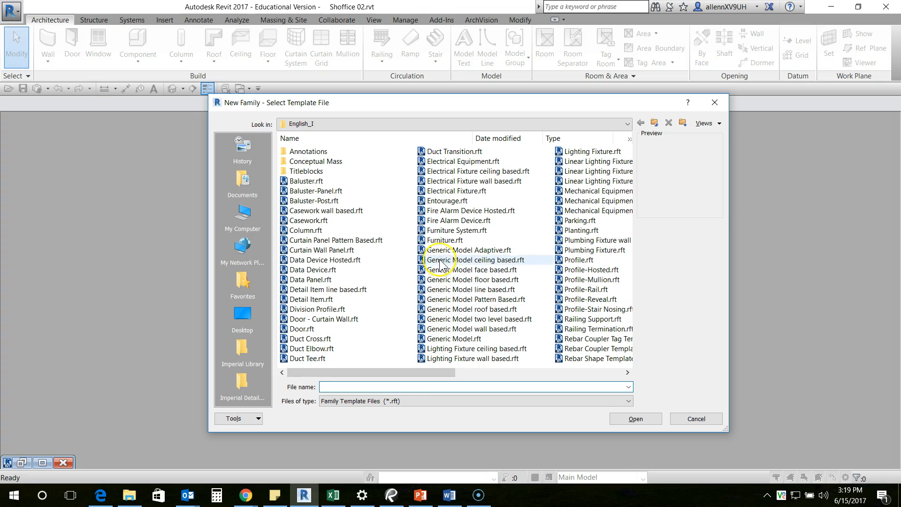
pyautogui.click(441, 339)
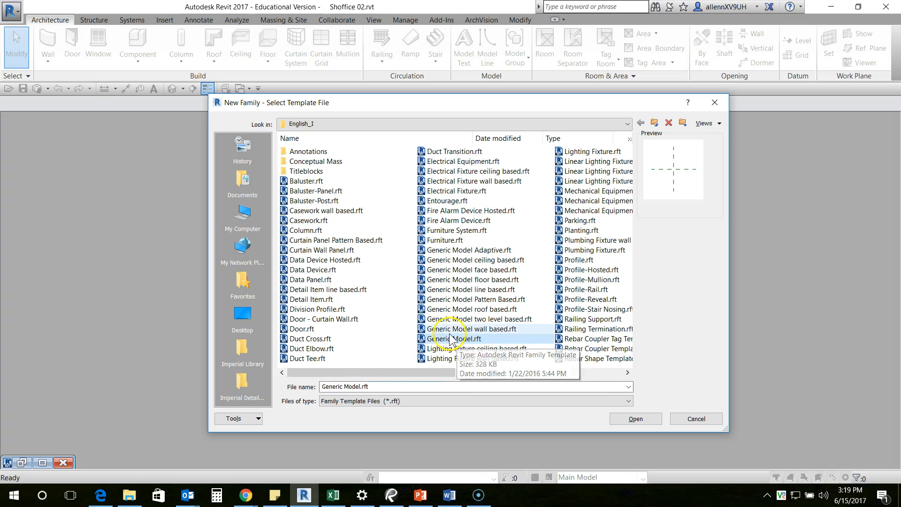
pyautogui.click(457, 282)
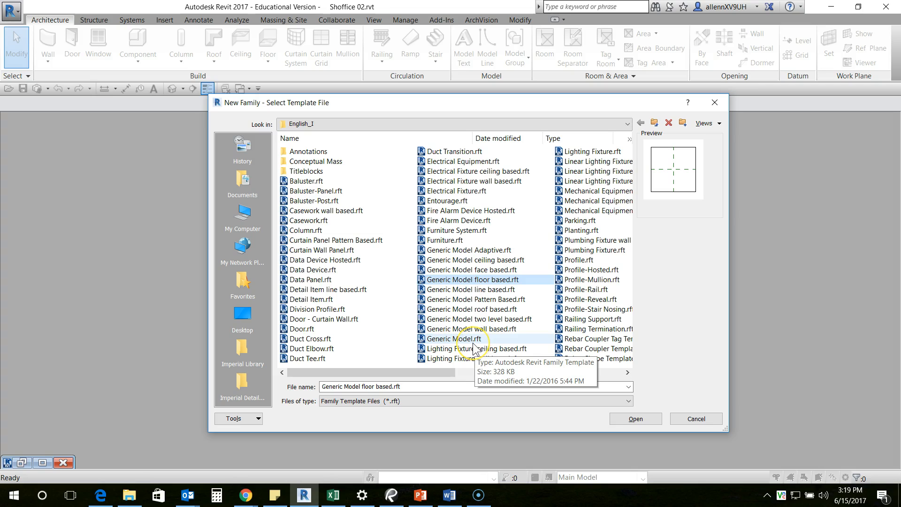
pyautogui.click(468, 281)
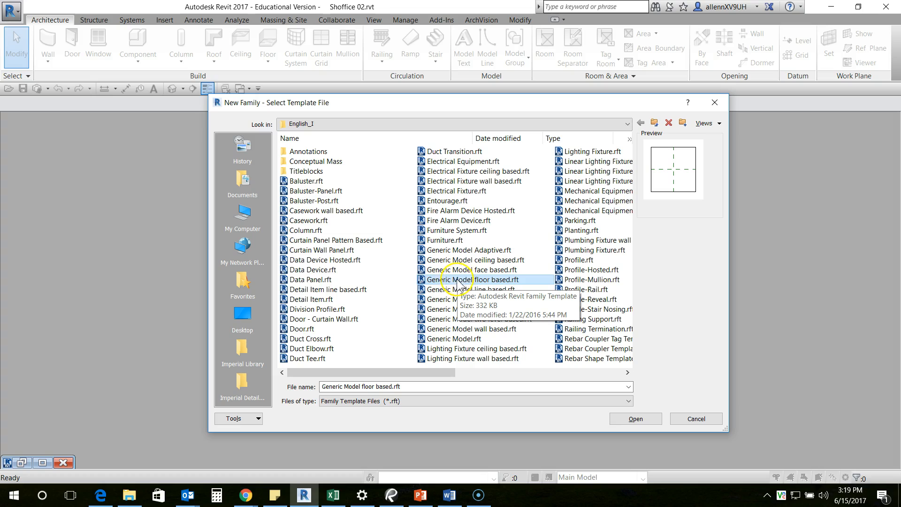
pyautogui.click(636, 418)
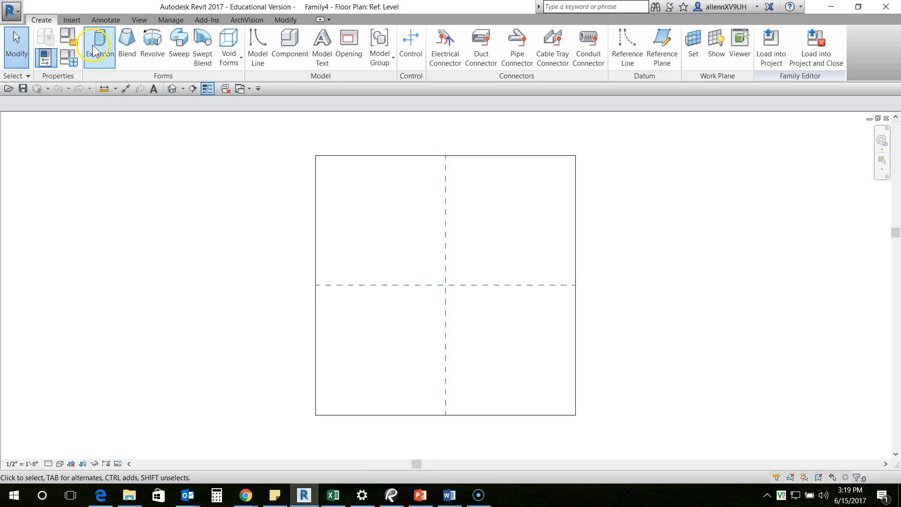
# Examine the template's floor host in the default 3D view, then return to the Ref. Level floor plan.
pyautogui.moveTo(258, 140); pyautogui.dragTo(243, 148, button='middle')
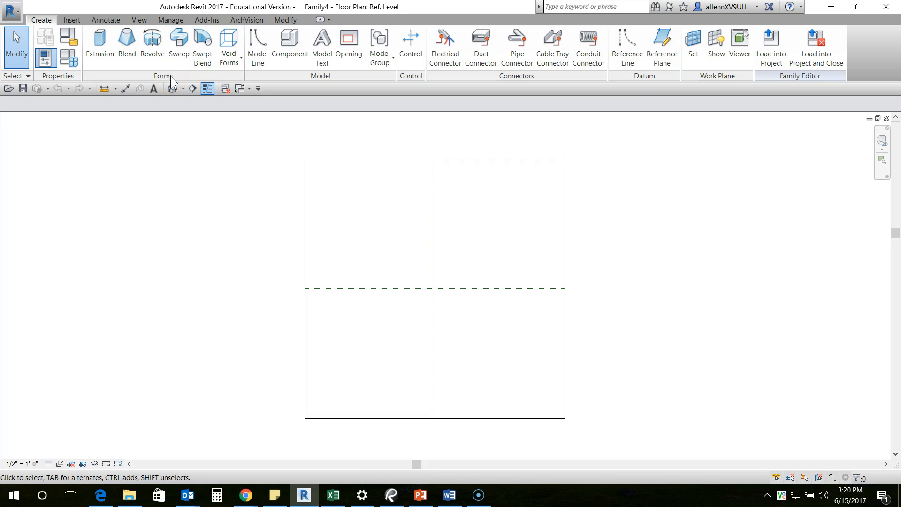
pyautogui.moveTo(466, 184); pyautogui.dragTo(449, 184, button='middle')
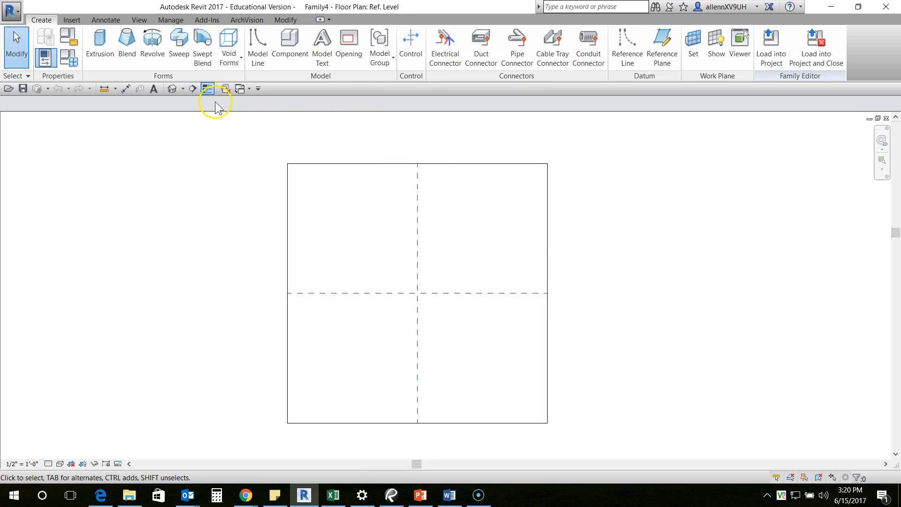
pyautogui.click(175, 92)
pyautogui.moveTo(388, 311); pyautogui.dragTo(348, 341, button='middle')
pyautogui.scroll(-2, 348, 342)
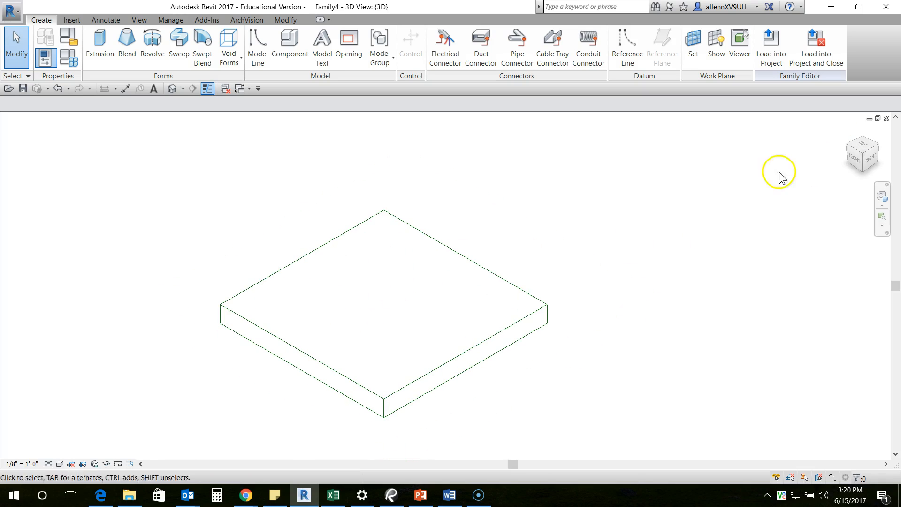
pyautogui.click(505, 282)
pyautogui.click(538, 245)
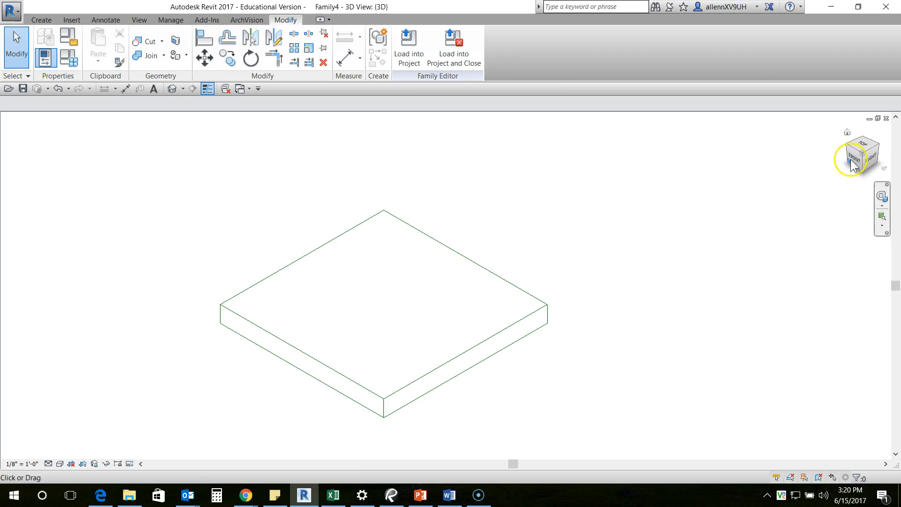
pyautogui.click(887, 118)
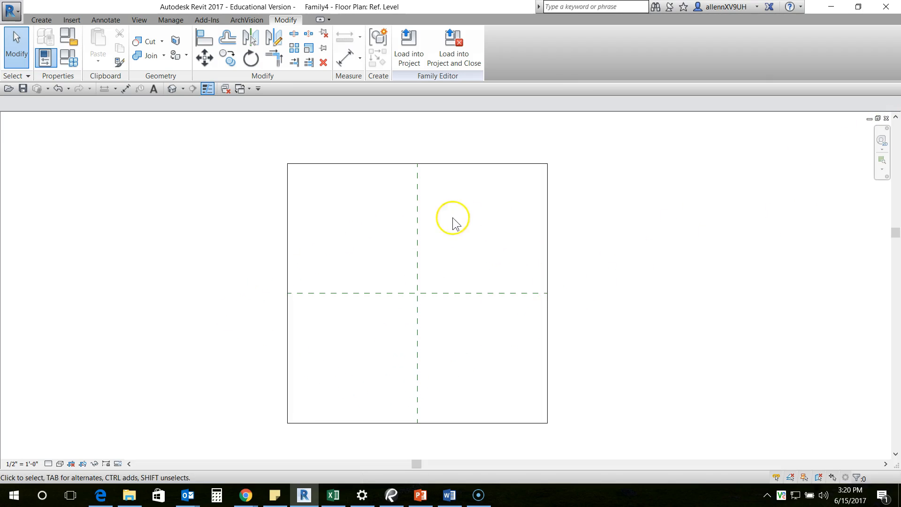
# Examine the Center (Front/Back) reference plane crossing the floor host in the plan.
pyautogui.moveTo(493, 353); pyautogui.dragTo(502, 350, button='middle')
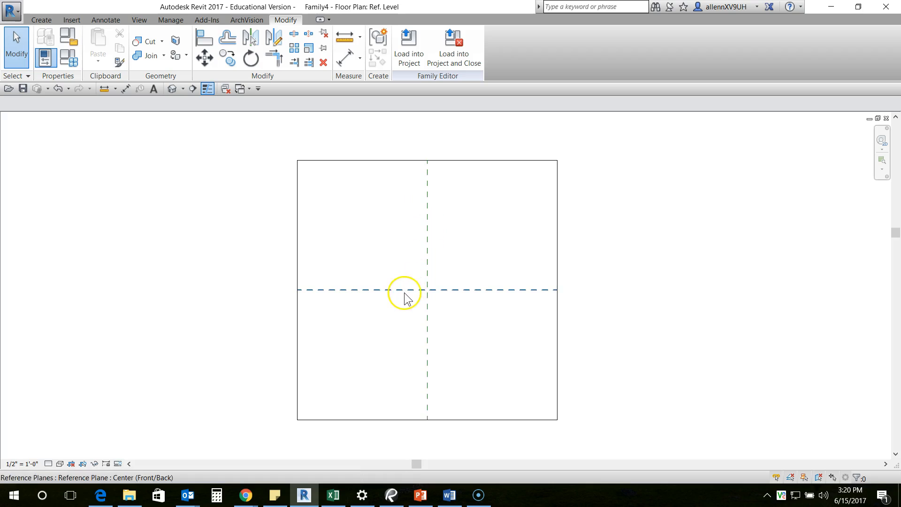
pyautogui.scroll(2, 442, 295)
pyautogui.click(446, 287)
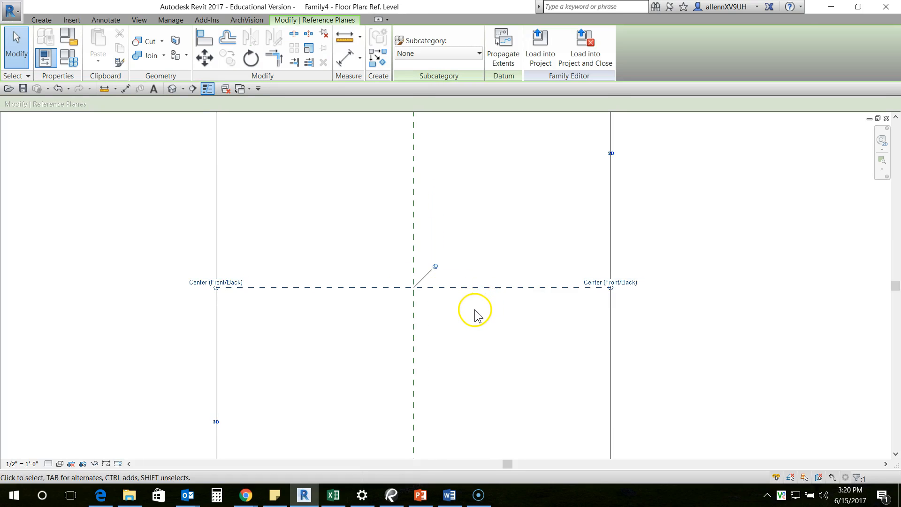
pyautogui.scroll(-2, 476, 315)
pyautogui.scroll(-1, 475, 312)
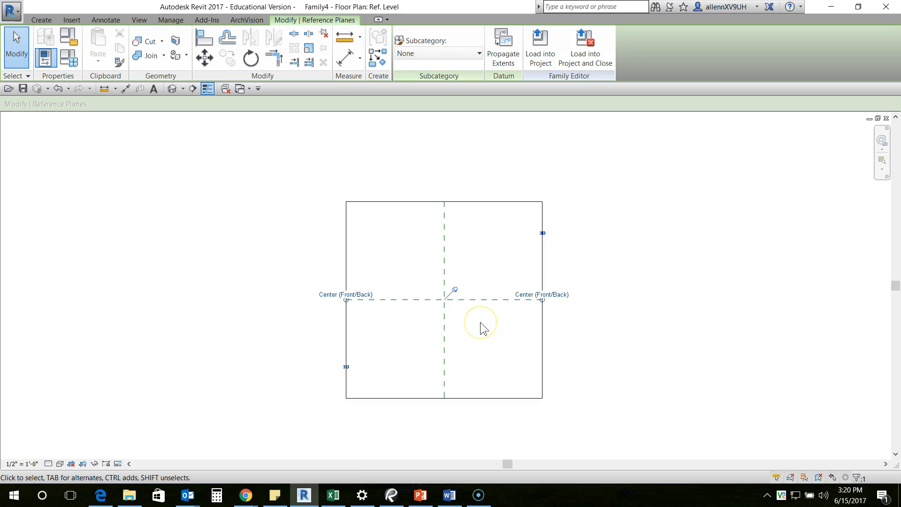
pyautogui.scroll(1, 480, 322)
pyautogui.click(630, 315)
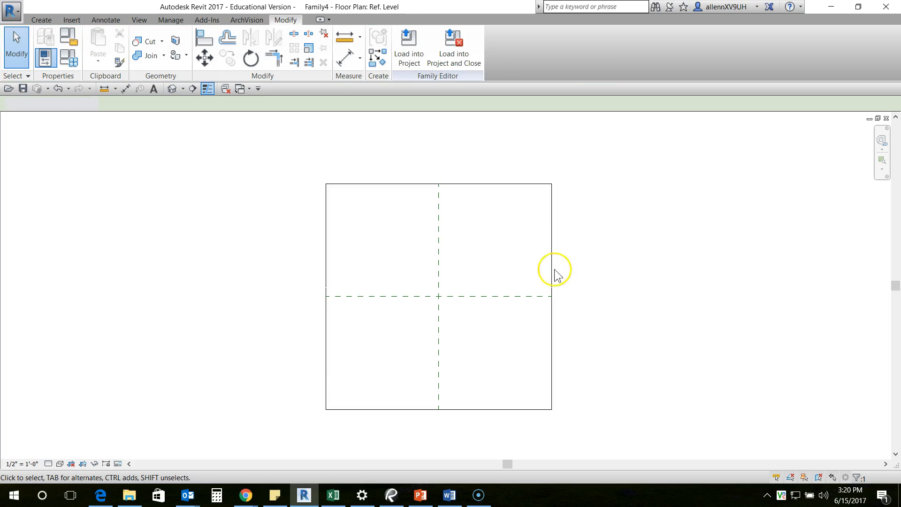
# Start an extrusion and sketch a rectangle about 4'-2" wide by 6'-7" long around the crossing of the reference planes.
pyautogui.click(41, 20)
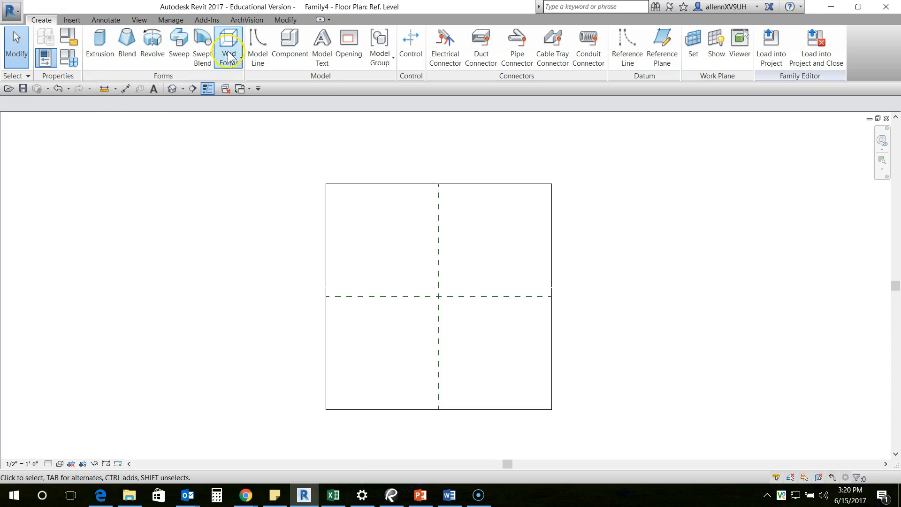
pyautogui.click(100, 43)
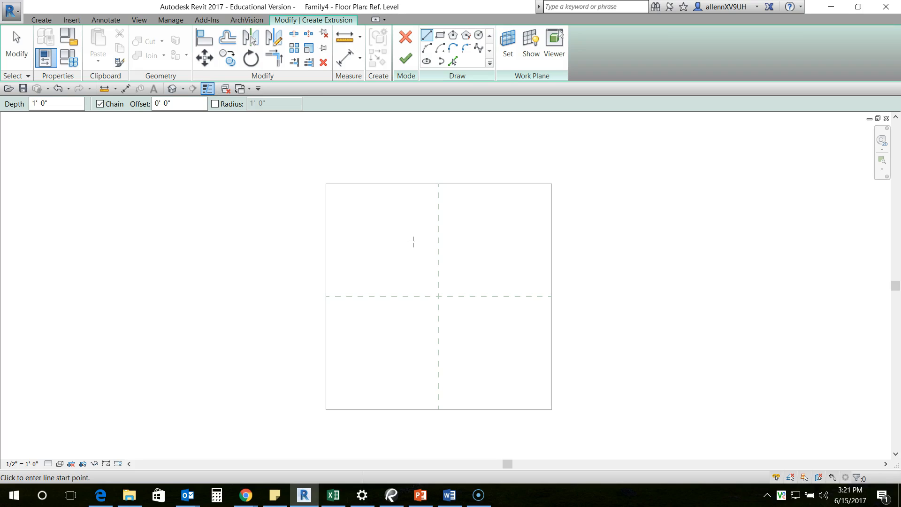
pyautogui.moveTo(439, 238); pyautogui.dragTo(408, 181, button='middle')
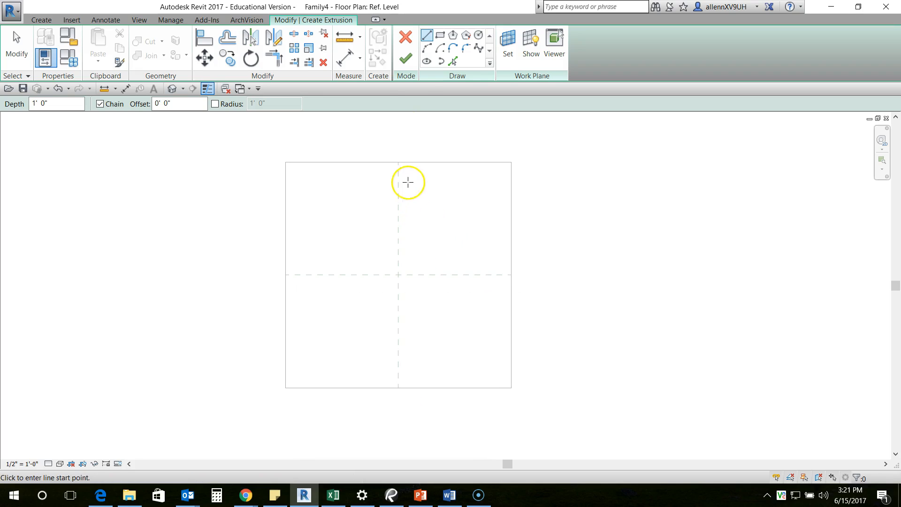
pyautogui.click(440, 36)
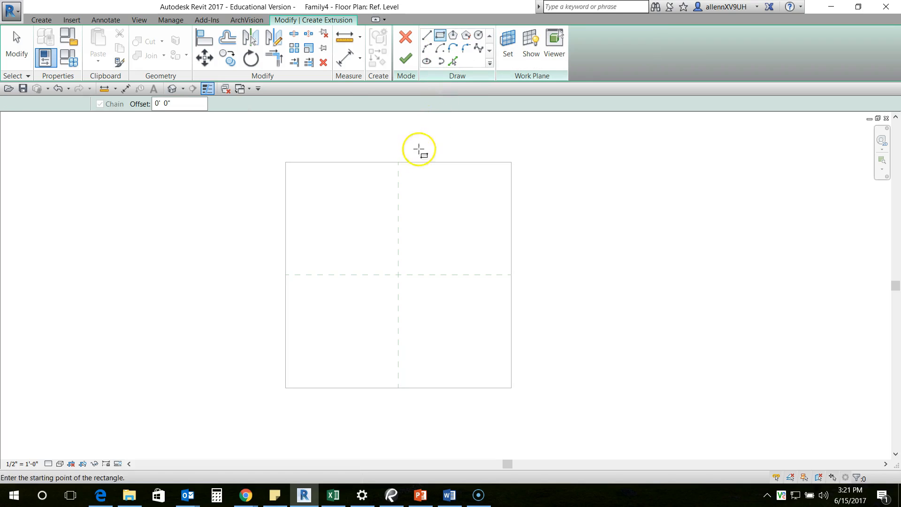
pyautogui.click(356, 202)
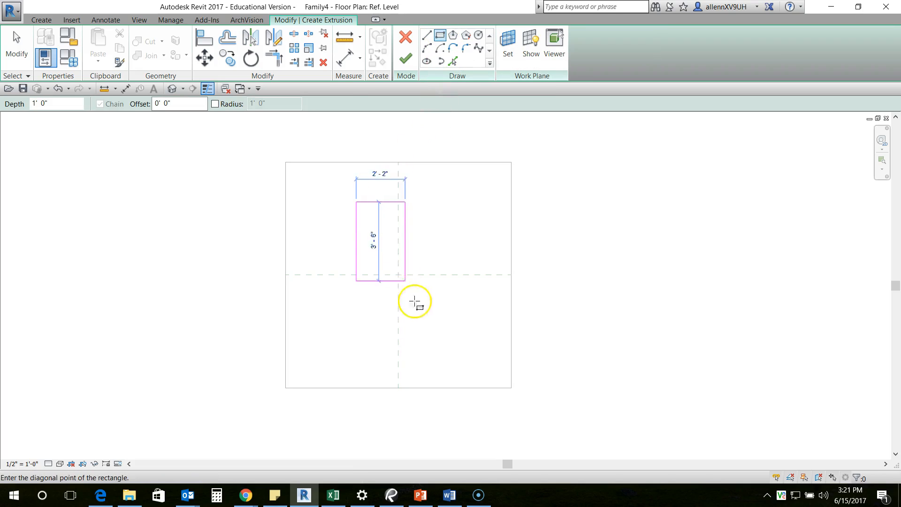
pyautogui.click(450, 350)
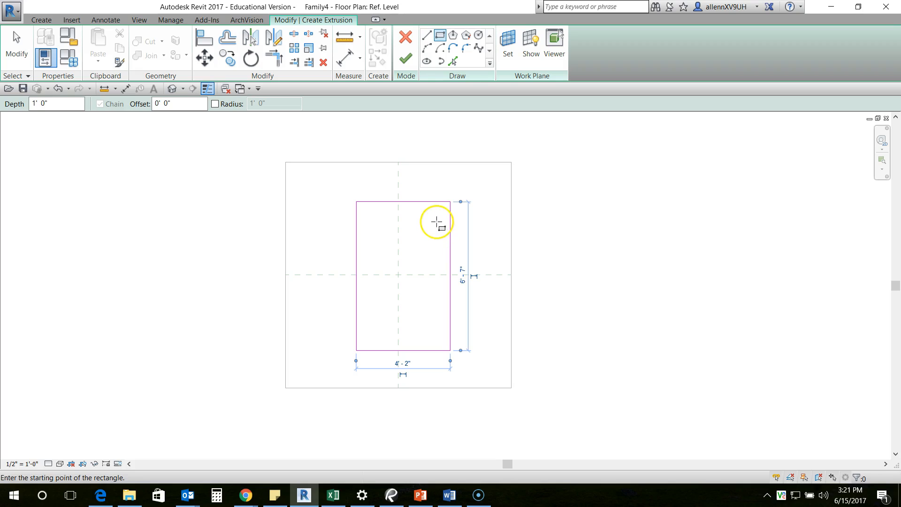
# Set the sketched rectangle's length to 6'-0" by adjusting its upper edge.
pyautogui.press('Escape')
pyautogui.press('Escape')
pyautogui.click(431, 203)
pyautogui.click(463, 276)
pyautogui.write('6')
pyautogui.press('Return')
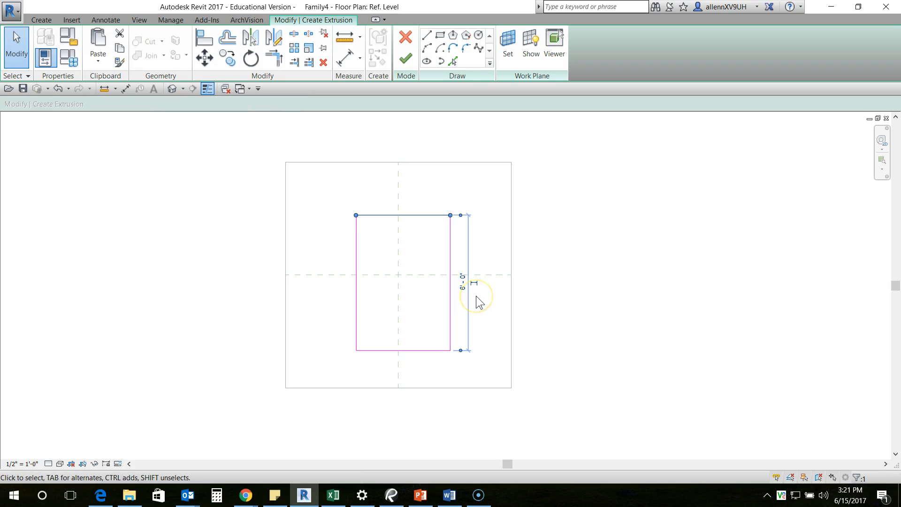
# Reduce the rectangle's width to about 3' by adjusting its right edge.
pyautogui.click(447, 320)
pyautogui.click(402, 363)
pyautogui.write('3')
pyautogui.press('Return')
pyautogui.press('Escape')
# Move the whole rectangle vertically so its right edge's midpoint lies on the Center (Front/Back) reference plane.
pyautogui.moveTo(341, 199); pyautogui.dragTo(465, 372)
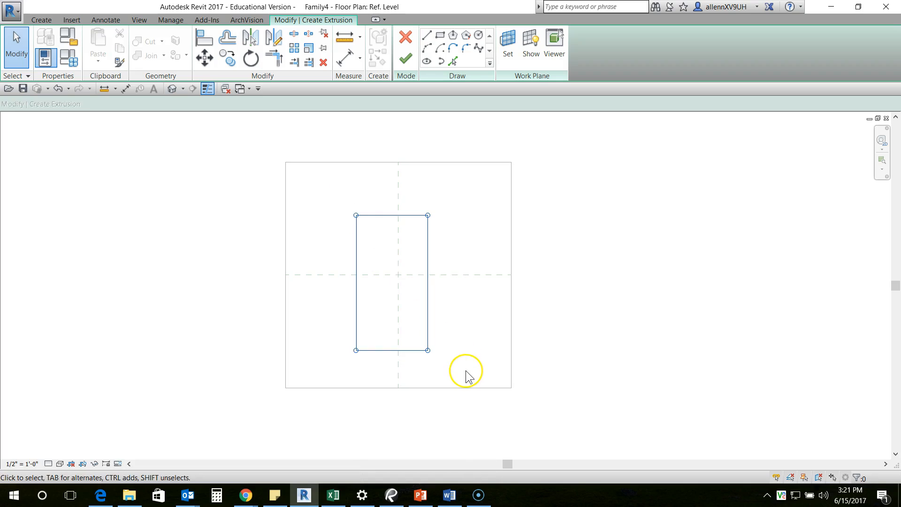
pyautogui.press('m')
pyautogui.press('v')
pyautogui.click(427, 282)
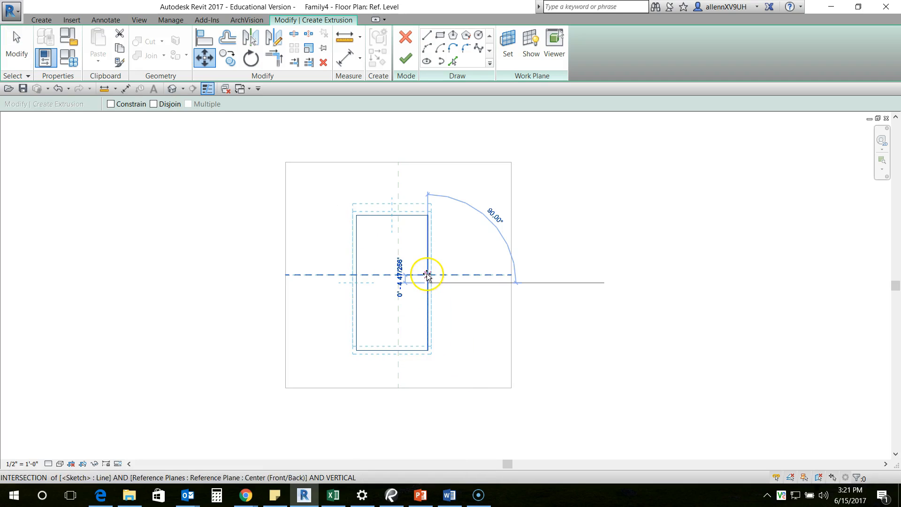
pyautogui.click(427, 275)
# Move the rectangle horizontally so its upper edge's midpoint lies on the vertical center reference plane.
pyautogui.scroll(2, 437, 298)
pyautogui.moveTo(437, 308); pyautogui.dragTo(431, 341, button='middle')
pyautogui.press('m')
pyautogui.press('v')
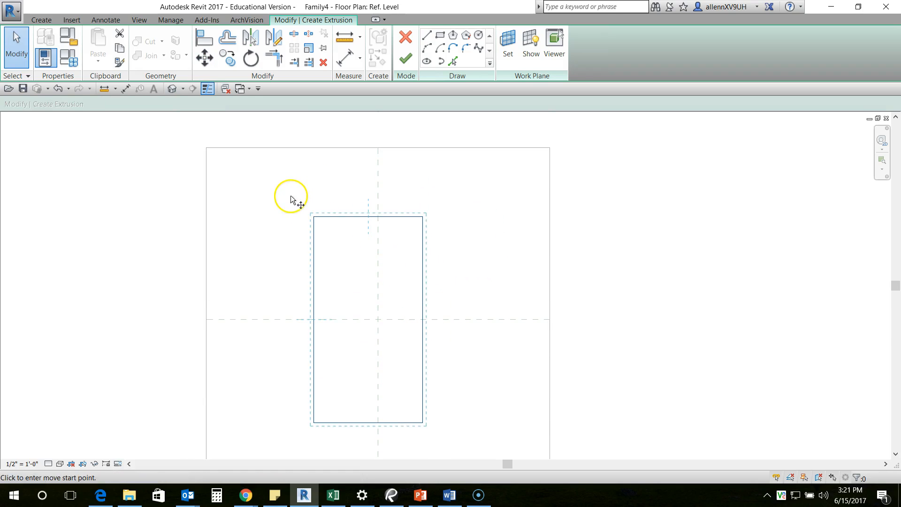
pyautogui.click(373, 218)
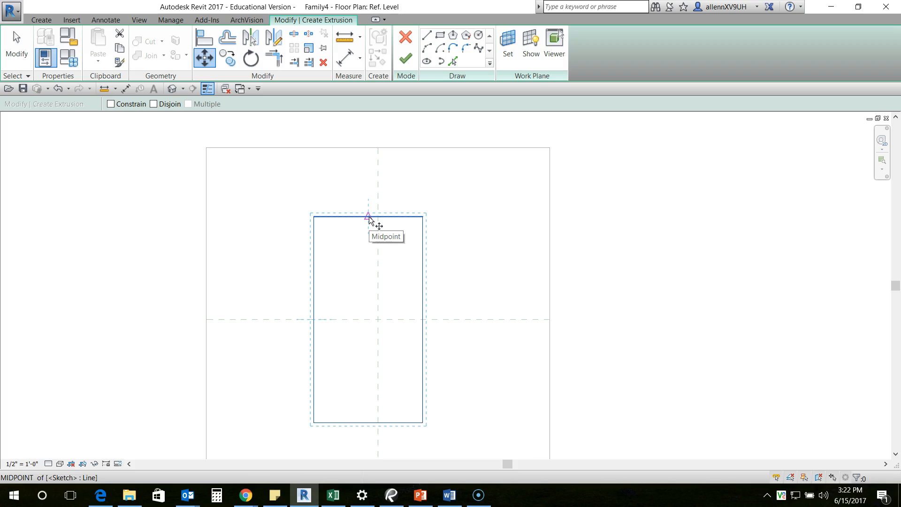
pyautogui.click(369, 219)
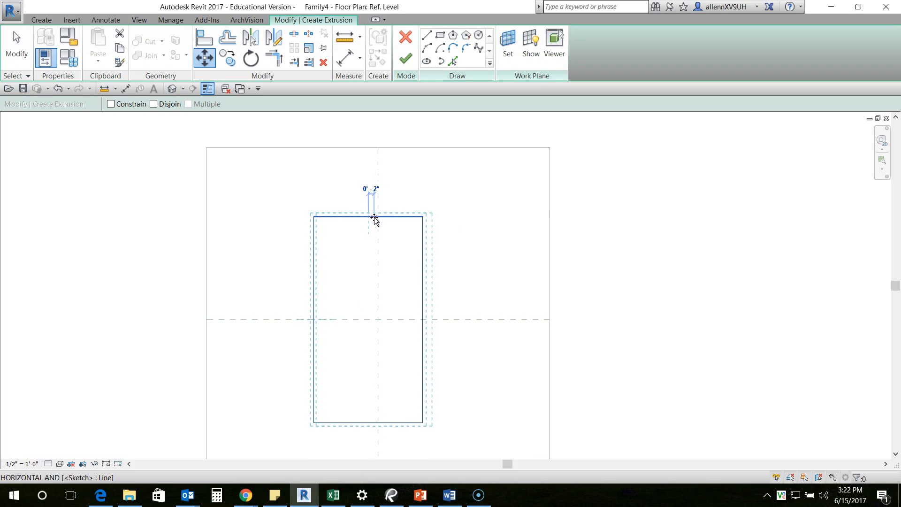
pyautogui.click(377, 217)
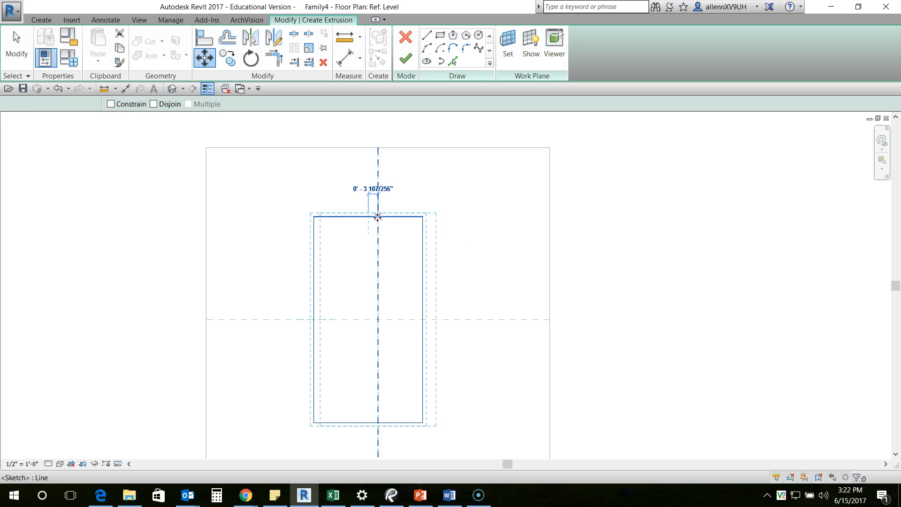
pyautogui.moveTo(398, 362); pyautogui.dragTo(396, 342, button='middle')
pyautogui.scroll(-1, 384, 342)
pyautogui.moveTo(469, 368); pyautogui.dragTo(434, 364, button='middle')
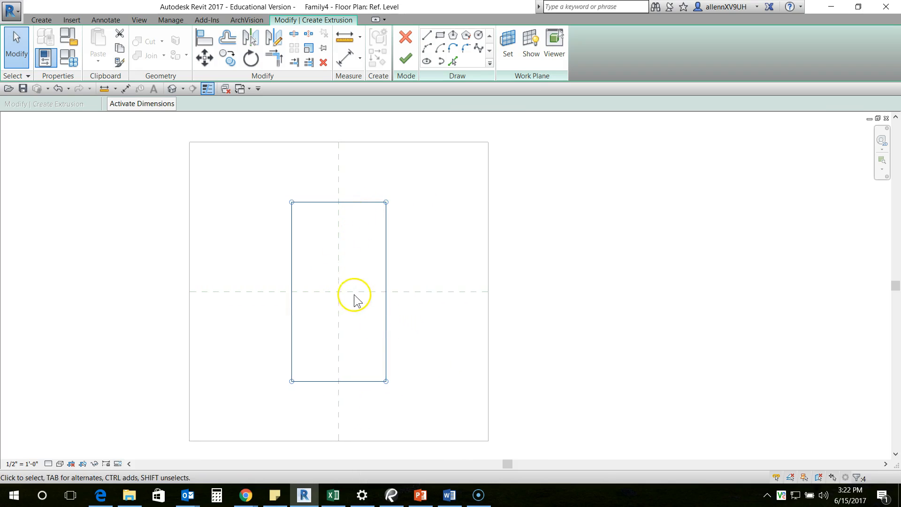
# Show the extrusion sketch in the default 3D view and set its Extrusion Start to 2' 5".
pyautogui.click(172, 89)
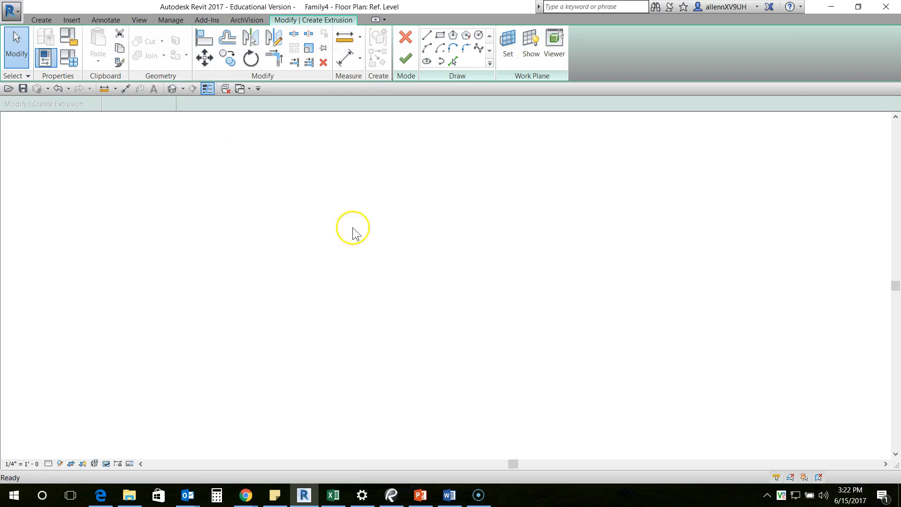
pyautogui.moveTo(477, 350)
pyautogui.keyDown('shift'); pyautogui.mouseDown(button='middle')
pyautogui.moveTo(499, 235)
pyautogui.moveTo(553, 191)
pyautogui.moveTo(593, 218)
pyautogui.moveTo(527, 280)
pyautogui.moveTo(472, 274)
pyautogui.mouseUp(button='middle'); pyautogui.keyUp('shift')
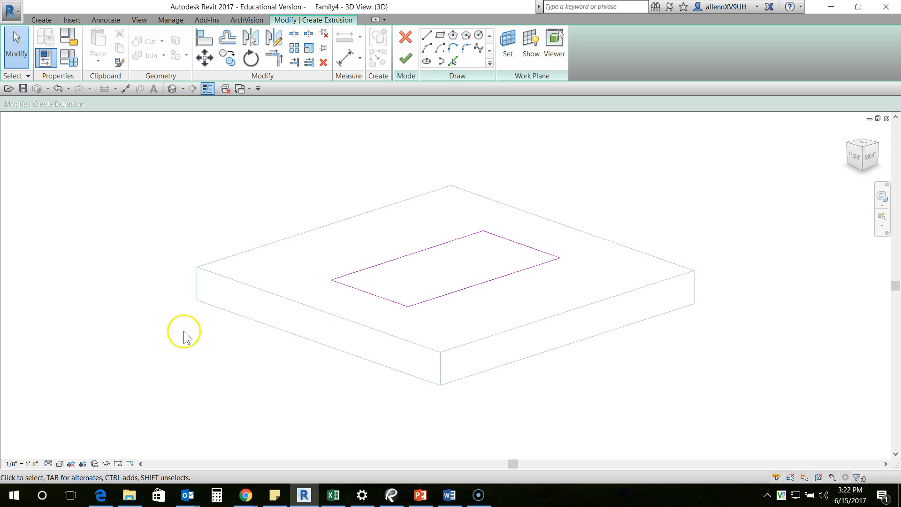
pyautogui.moveTo(0, 125); pyautogui.dragTo(98, 122)
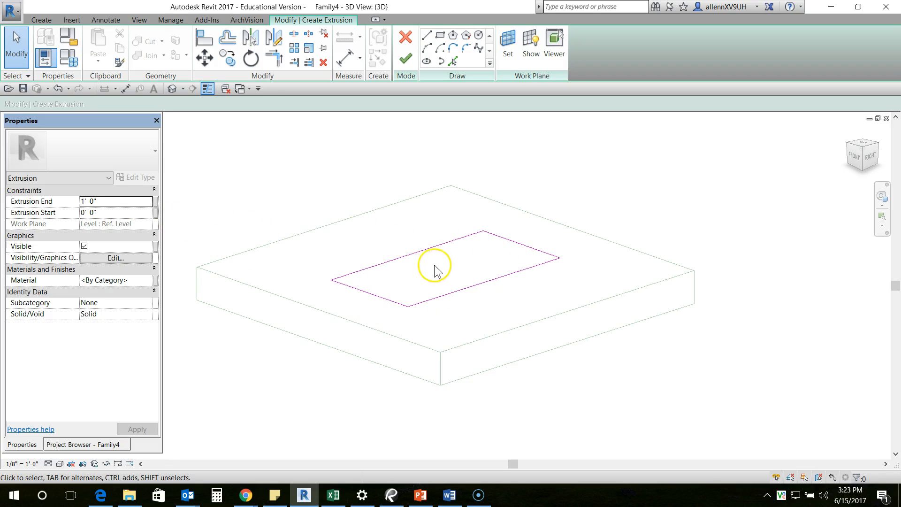
pyautogui.click(399, 258)
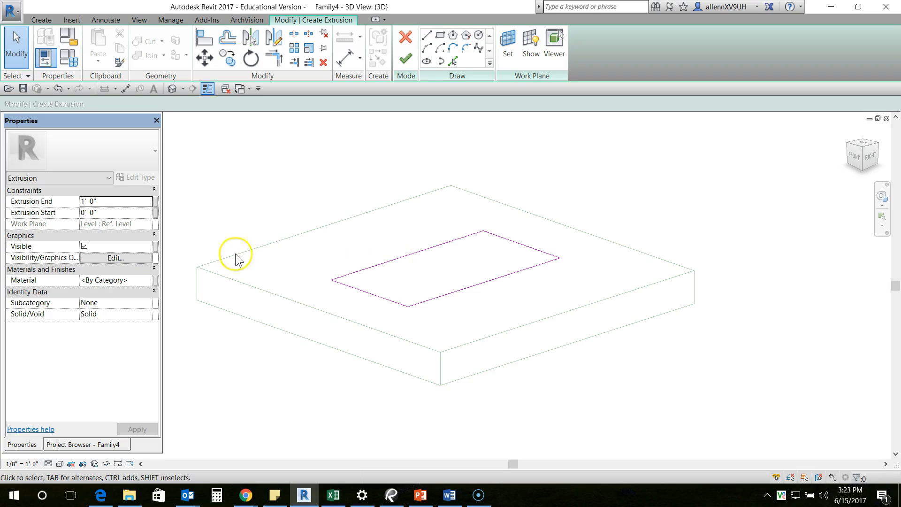
pyautogui.click(106, 212)
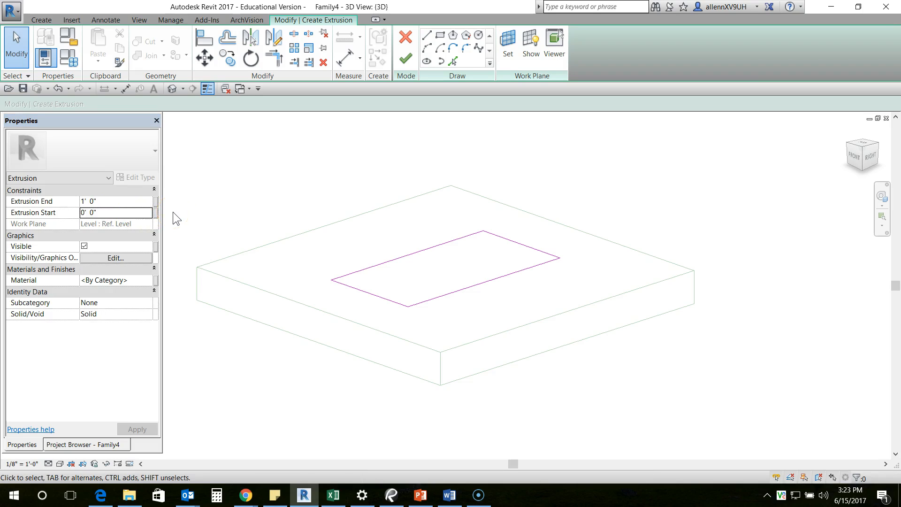
pyautogui.click(117, 213)
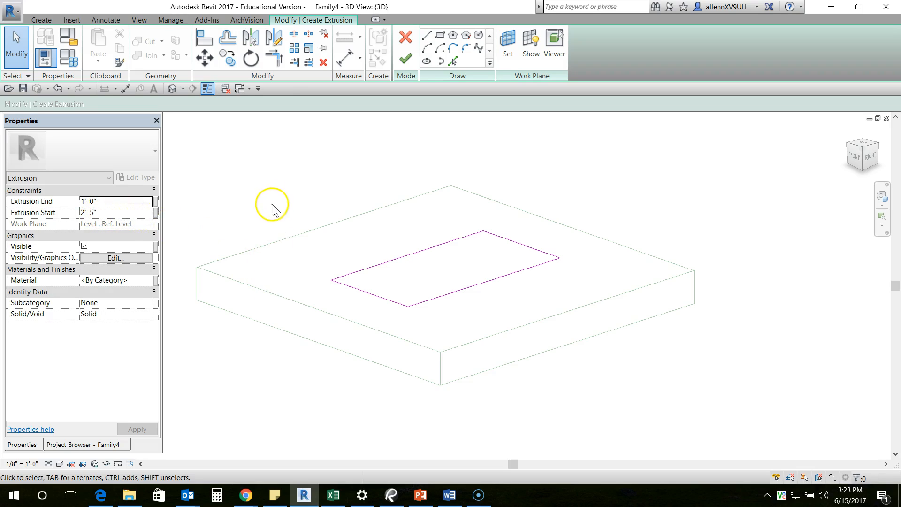
# Set the Extrusion End to 2' 6 1/2" and finish the extrusion sketch.
pyautogui.click(109, 203)
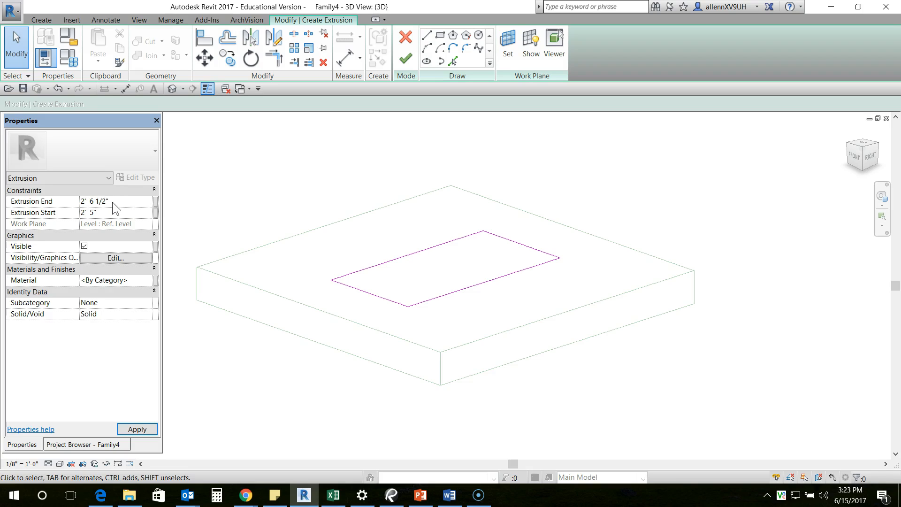
pyautogui.click(136, 429)
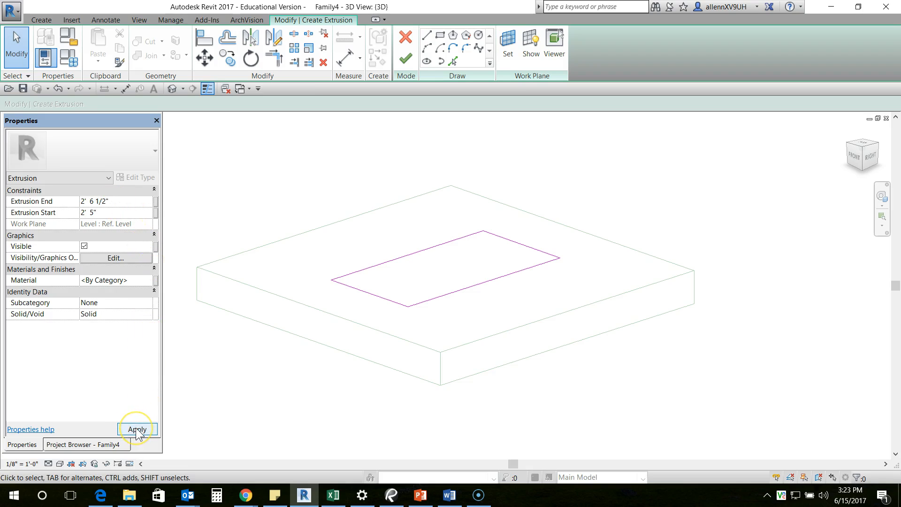
pyautogui.moveTo(516, 252); pyautogui.dragTo(516, 290, button='middle')
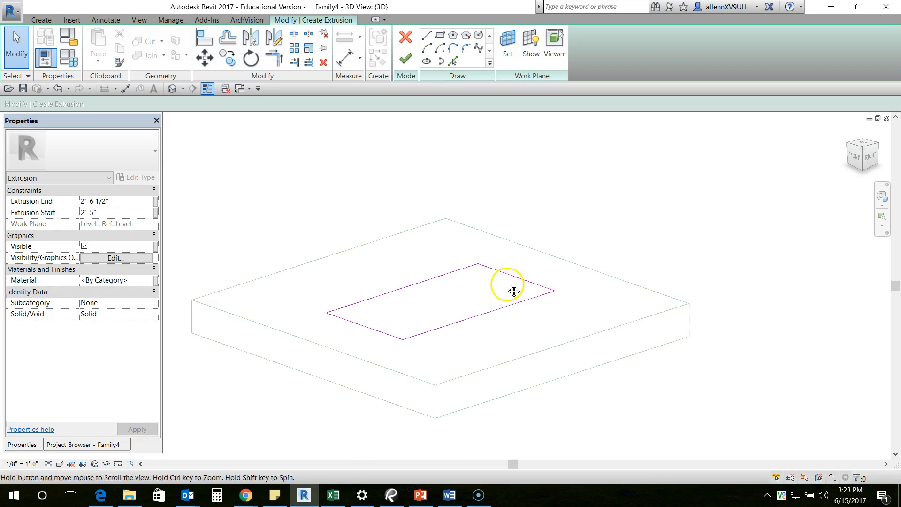
pyautogui.click(406, 58)
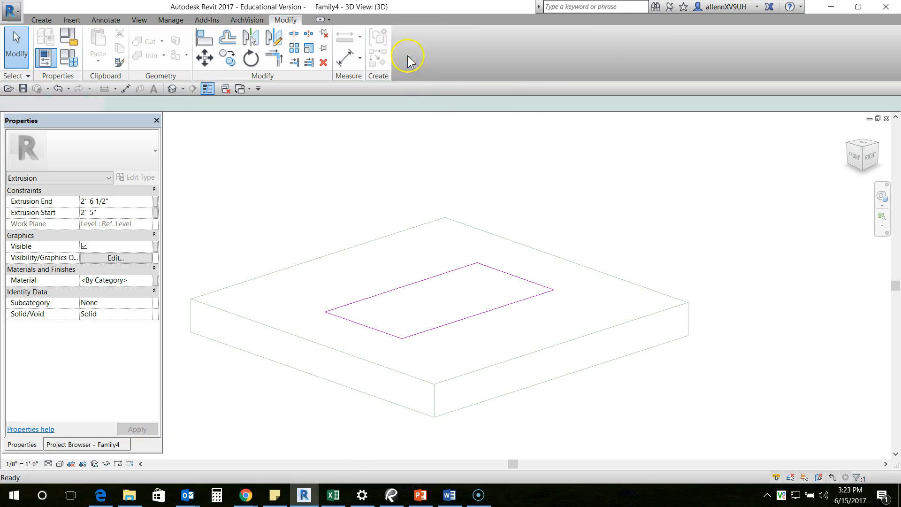
# Examine the extrusion's position above the floor from the front in the 3D view.
pyautogui.click(519, 268)
pyautogui.keyDown('shift'); pyautogui.moveTo(497, 330); pyautogui.dragTo(593, 235, button='middle'); pyautogui.keyUp('shift')
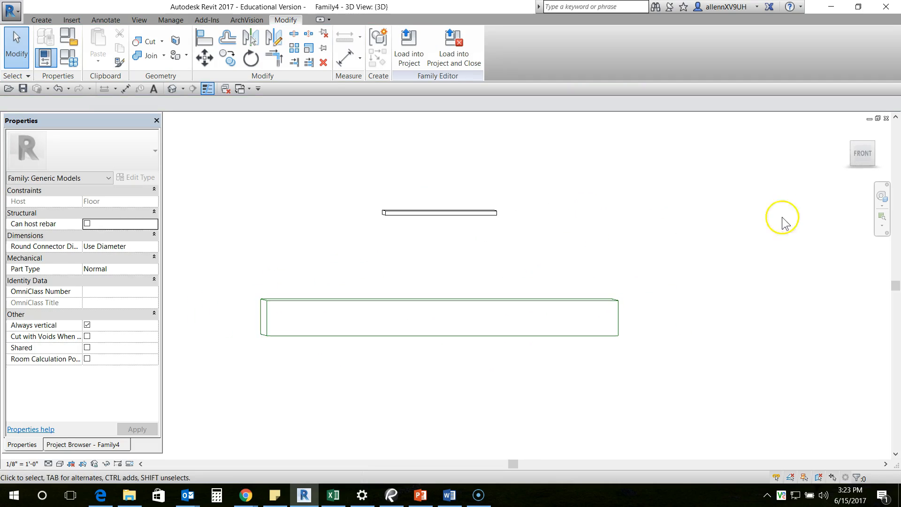
pyautogui.click(859, 162)
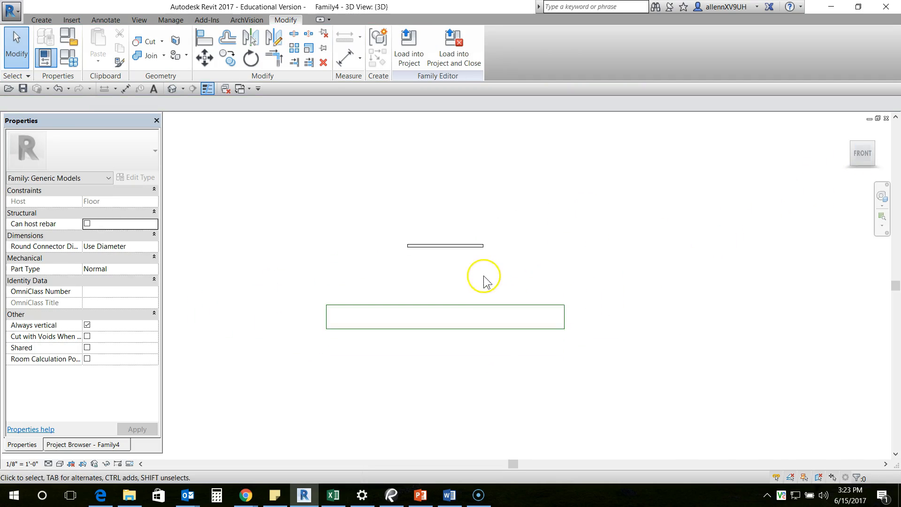
pyautogui.scroll(1, 470, 258)
pyautogui.moveTo(462, 265); pyautogui.dragTo(429, 273, button='middle')
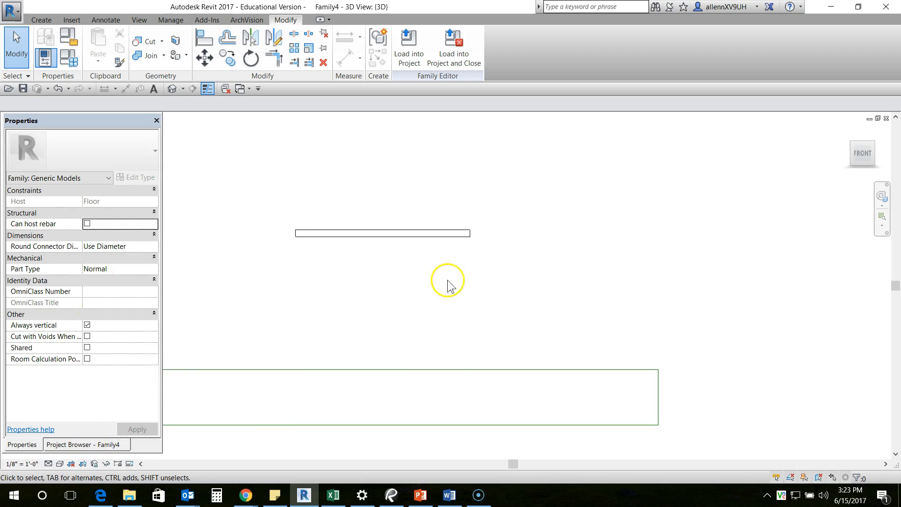
# Open the Front elevation and fit the whole model in the view.
pyautogui.click(101, 449)
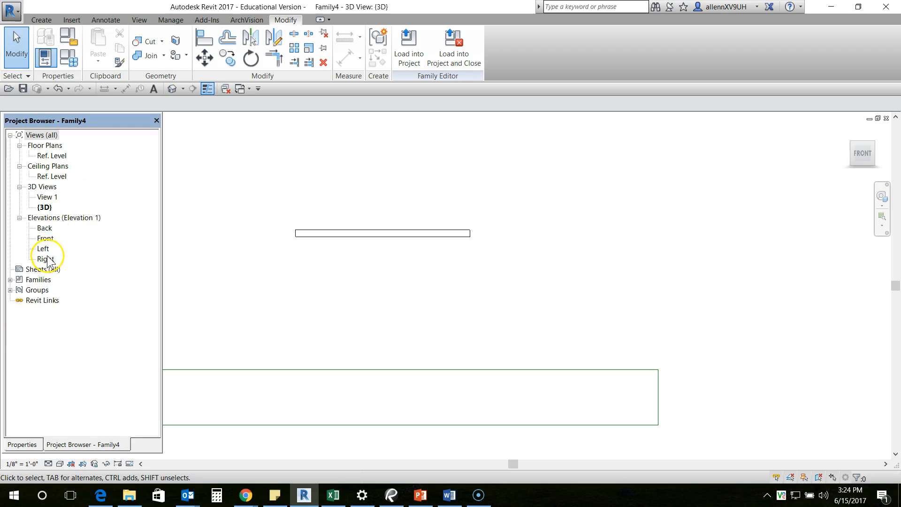
pyautogui.doubleClick(46, 239)
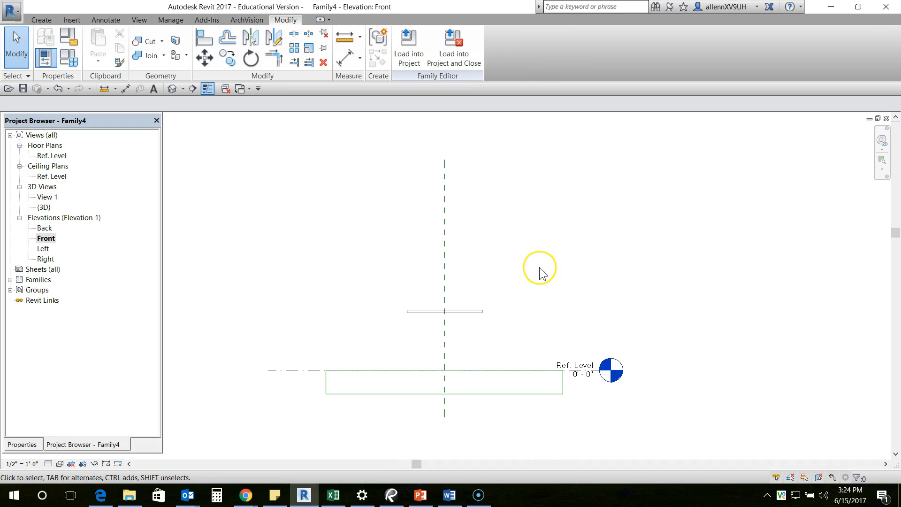
pyautogui.moveTo(845, 151)
pyautogui.mouseDown(button='middle')
pyautogui.moveTo(483, 270)
pyautogui.moveTo(496, 295)
pyautogui.mouseUp(button='middle')
pyautogui.moveTo(550, 249); pyautogui.dragTo(467, 302, button='middle')
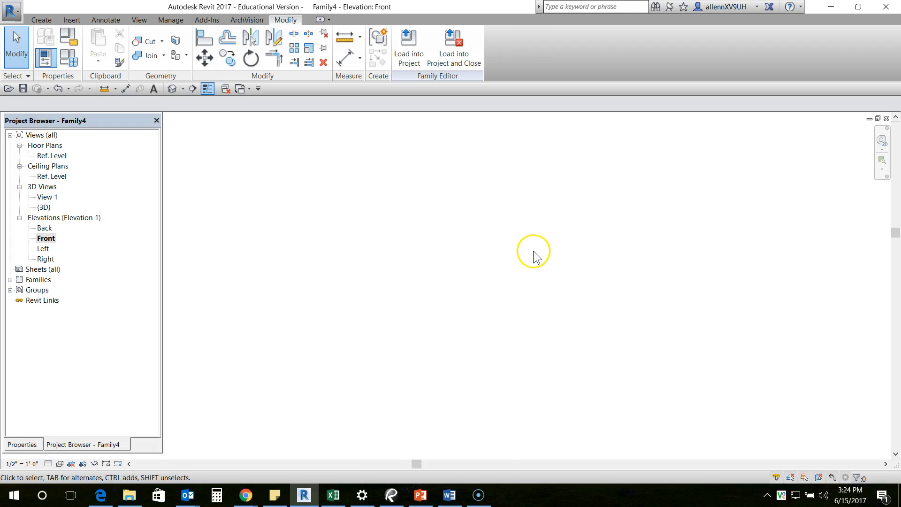
pyautogui.press('z')
pyautogui.press('f')
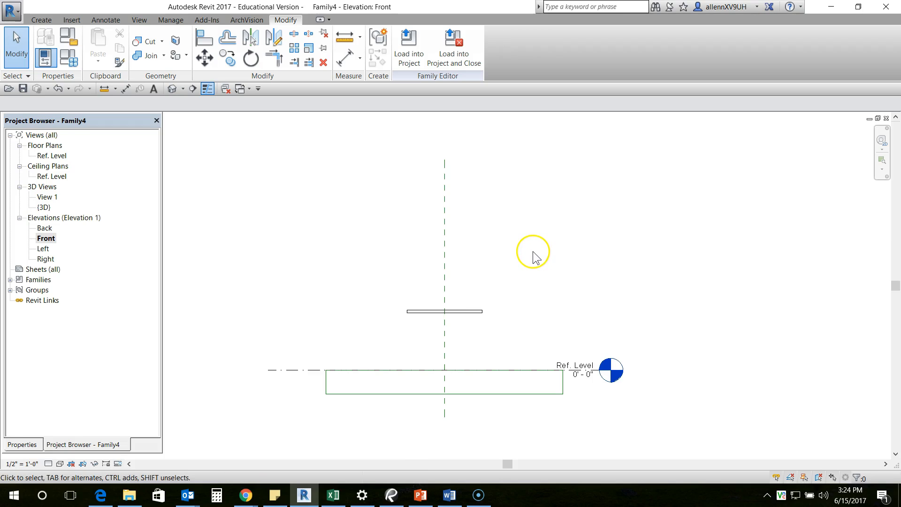
pyautogui.click(884, 171)
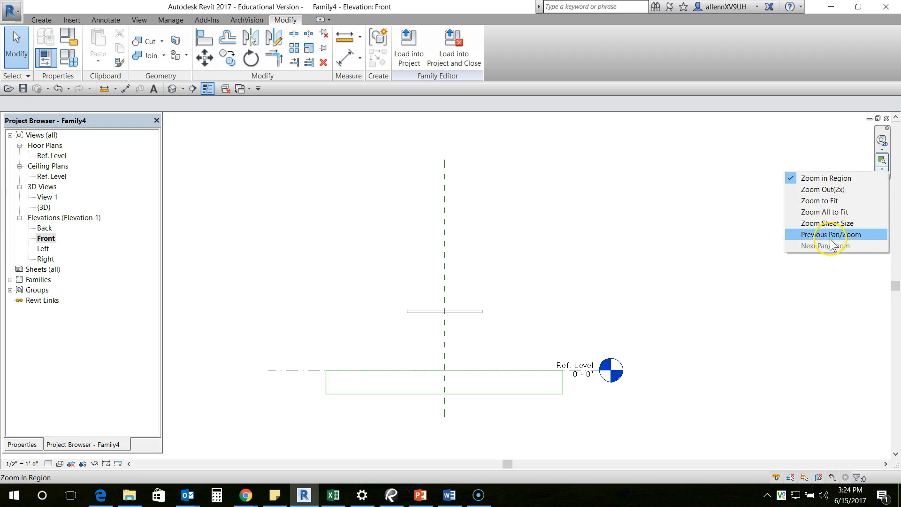
pyautogui.click(825, 205)
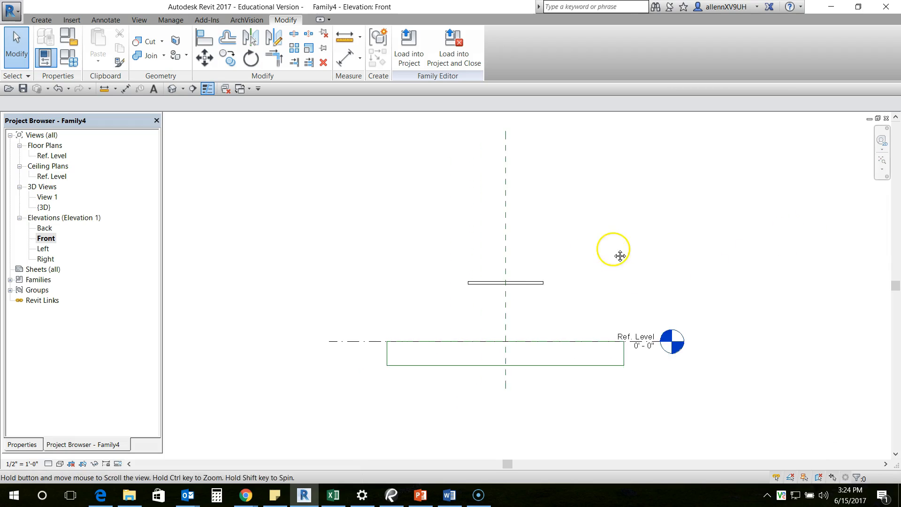
# Add an aligned dimension between the extrusion's underside and the reference level, placed beyond the extrusion's right end.
pyautogui.click(343, 62)
pyautogui.click(498, 270)
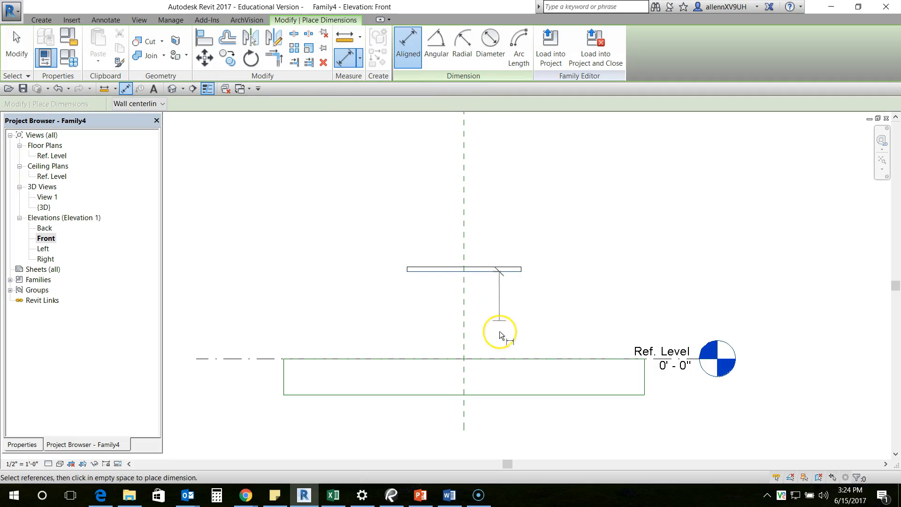
pyautogui.click(500, 360)
pyautogui.click(548, 355)
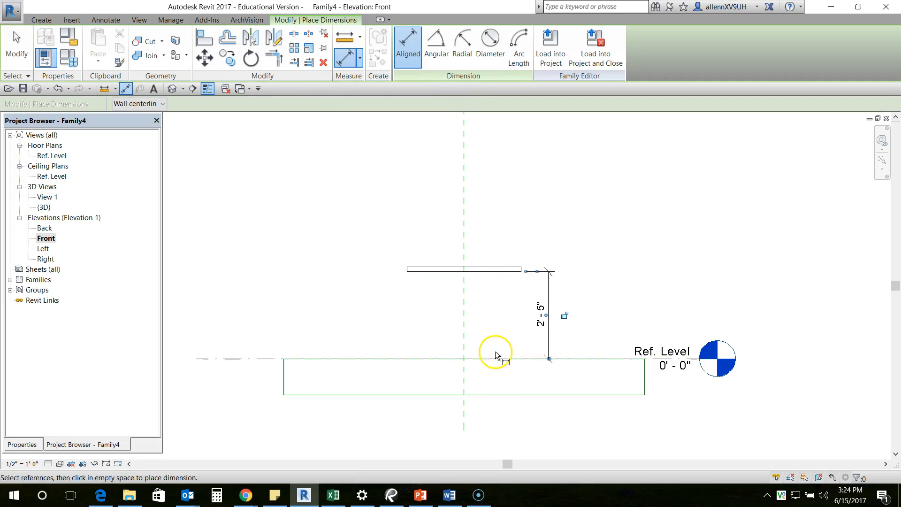
# Add an aligned dimension from the reference level to the extrusion's top face, placed beyond its left end.
pyautogui.click(496, 360)
pyautogui.click(493, 269)
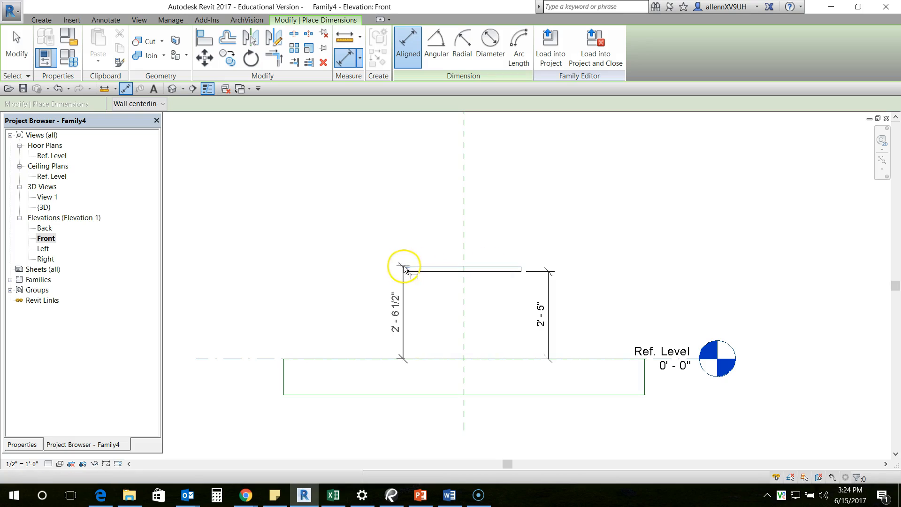
pyautogui.click(394, 271)
pyautogui.moveTo(389, 215); pyautogui.dragTo(394, 218, button='middle')
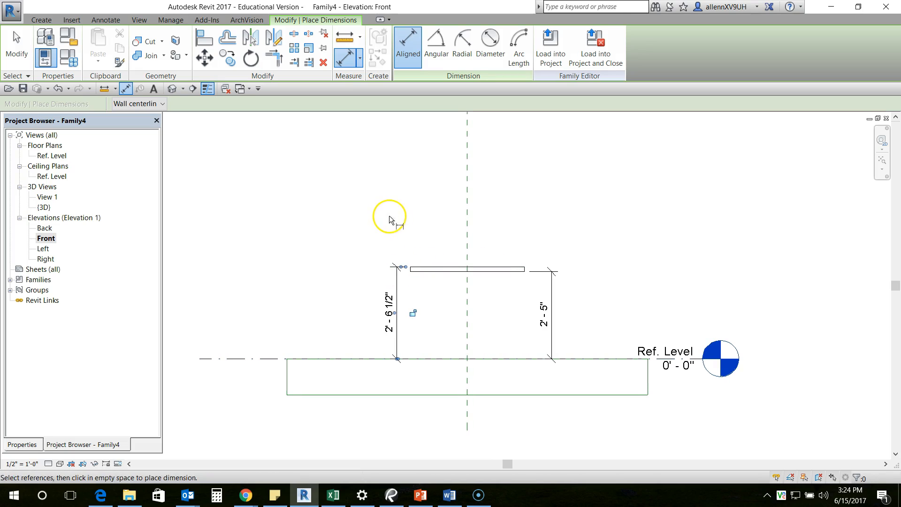
pyautogui.press('Escape')
# Try extrusion depths of 2" and 5", and return the depth to 1.5".
pyautogui.click(430, 269)
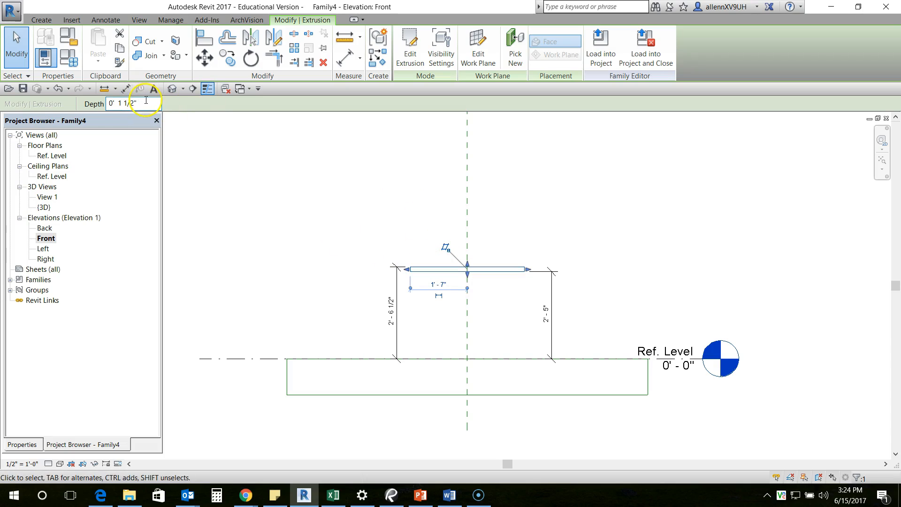
pyautogui.moveTo(146, 100); pyautogui.dragTo(96, 102)
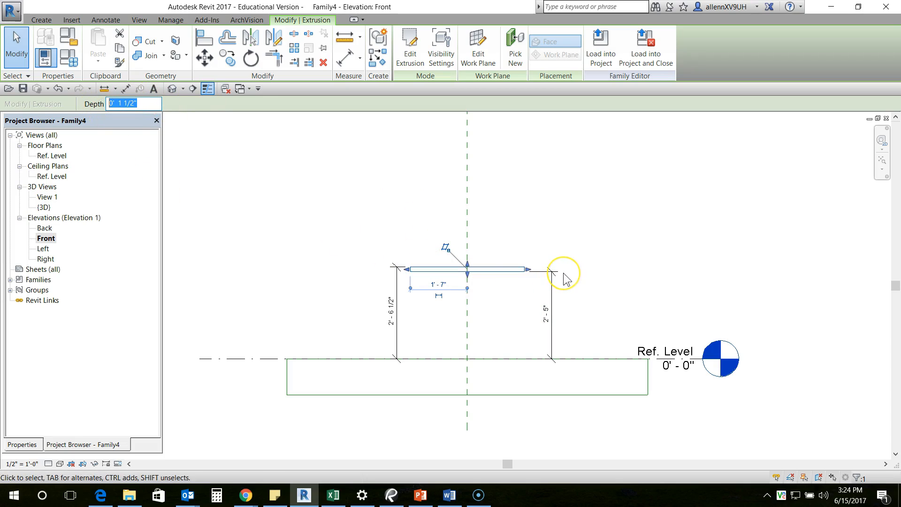
pyautogui.write('0 2')
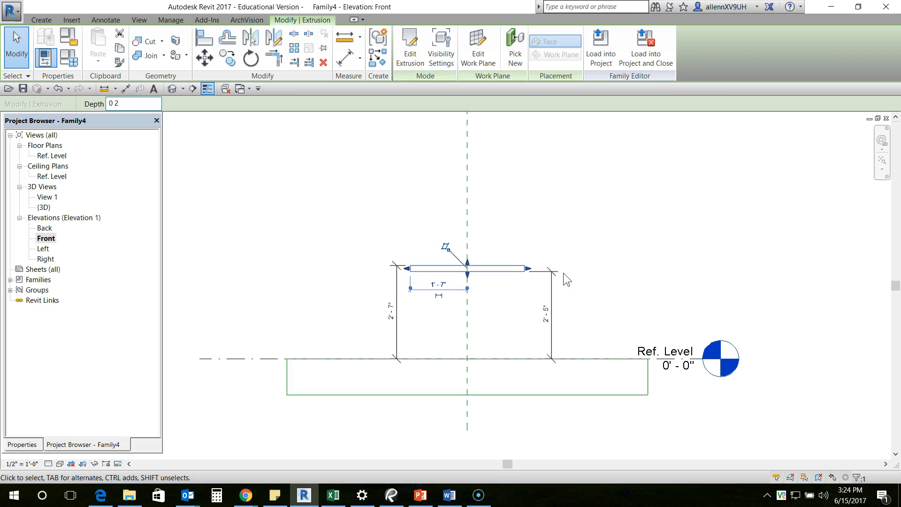
pyautogui.moveTo(141, 104); pyautogui.dragTo(92, 109)
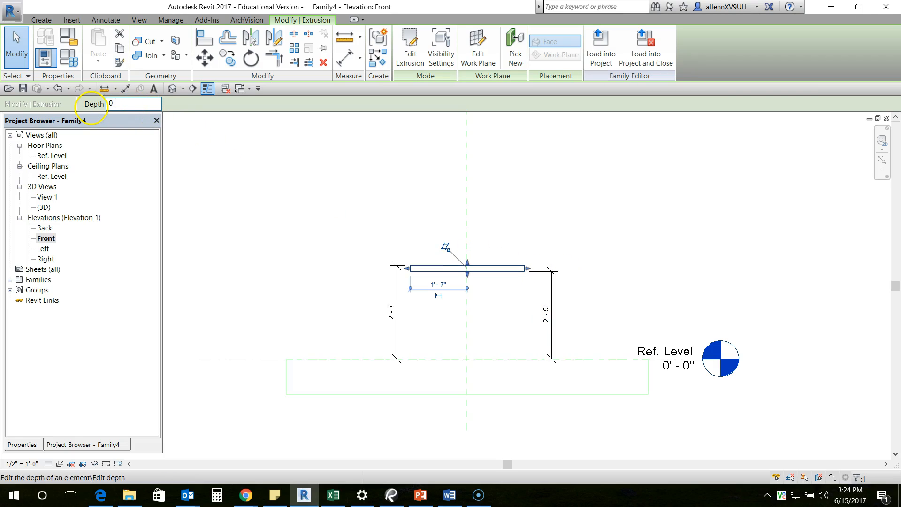
pyautogui.write('0 5')
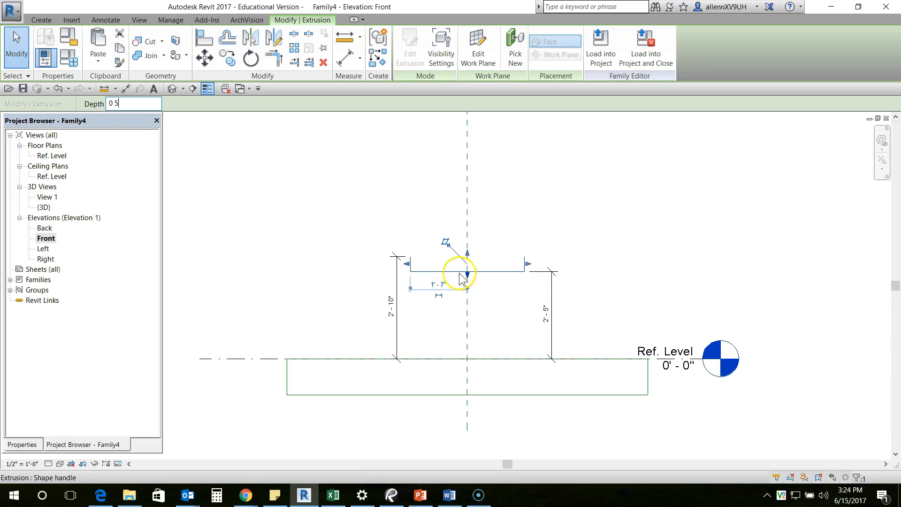
pyautogui.moveTo(122, 104); pyautogui.dragTo(105, 104)
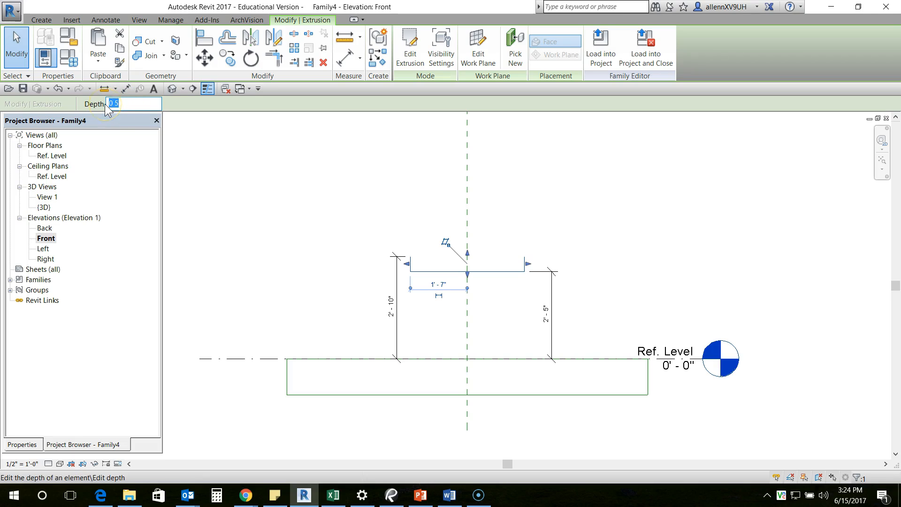
pyautogui.write('0 1.5')
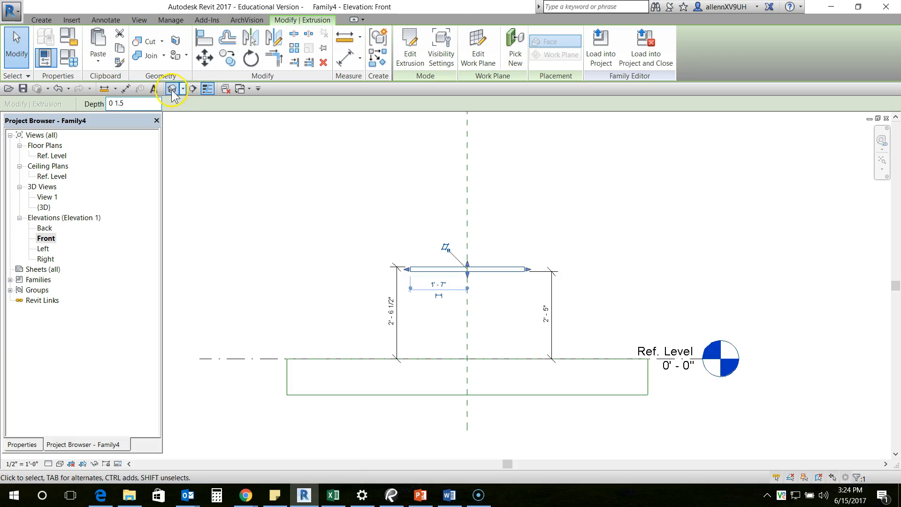
# In the 3D view, stretch the extrusion's top face upward to a depth of about 1' 1" and undo the change.
pyautogui.click(193, 88)
pyautogui.keyDown('shift'); pyautogui.moveTo(557, 292); pyautogui.dragTo(468, 266, button='middle'); pyautogui.keyUp('shift')
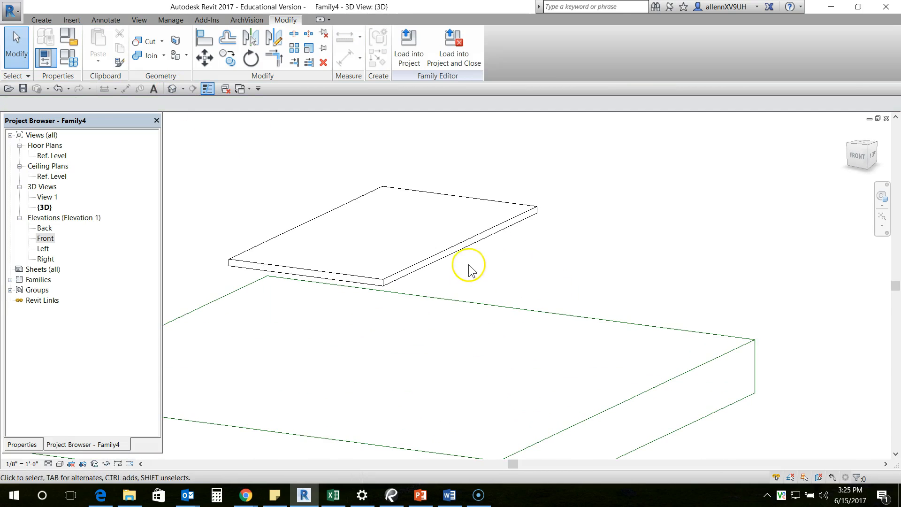
pyautogui.click(464, 250)
pyautogui.moveTo(435, 200)
pyautogui.mouseDown()
pyautogui.moveTo(459, 177)
pyautogui.moveTo(447, 188)
pyautogui.mouseUp()
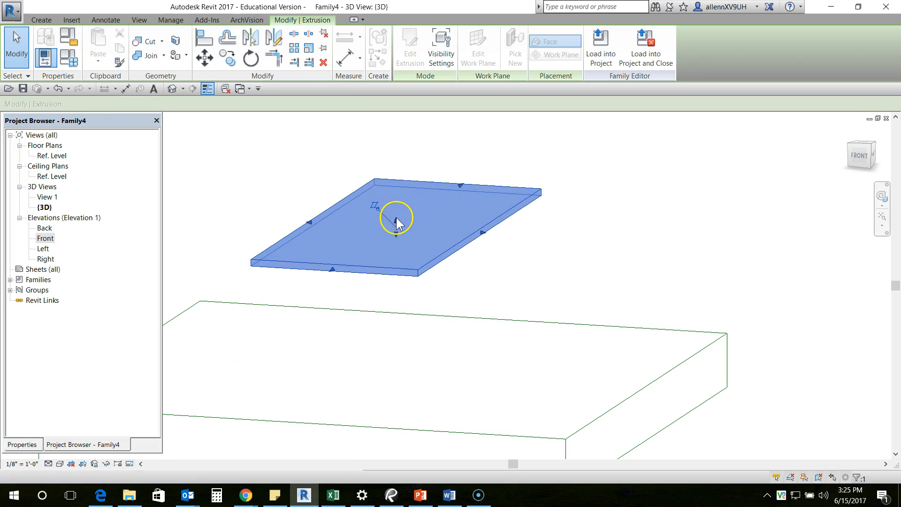
pyautogui.moveTo(396, 219); pyautogui.dragTo(397, 167)
pyautogui.hotkey('ctrl', 'z')
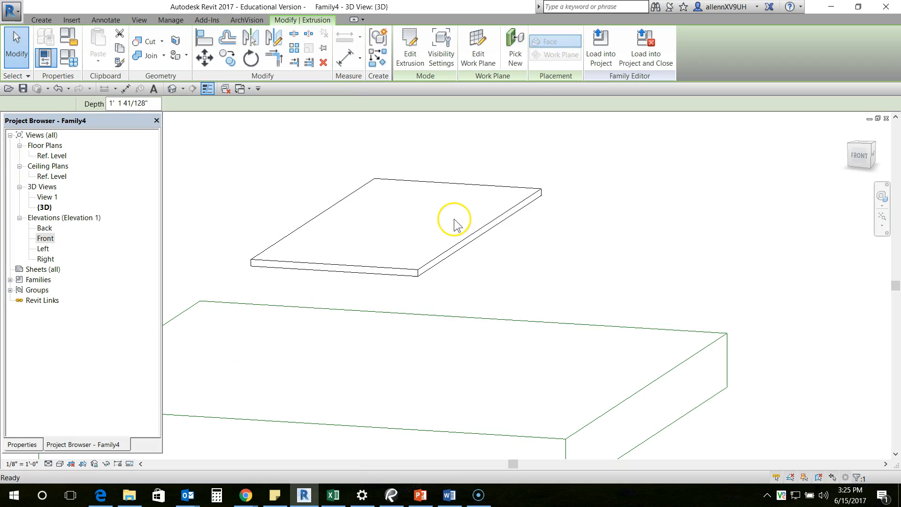